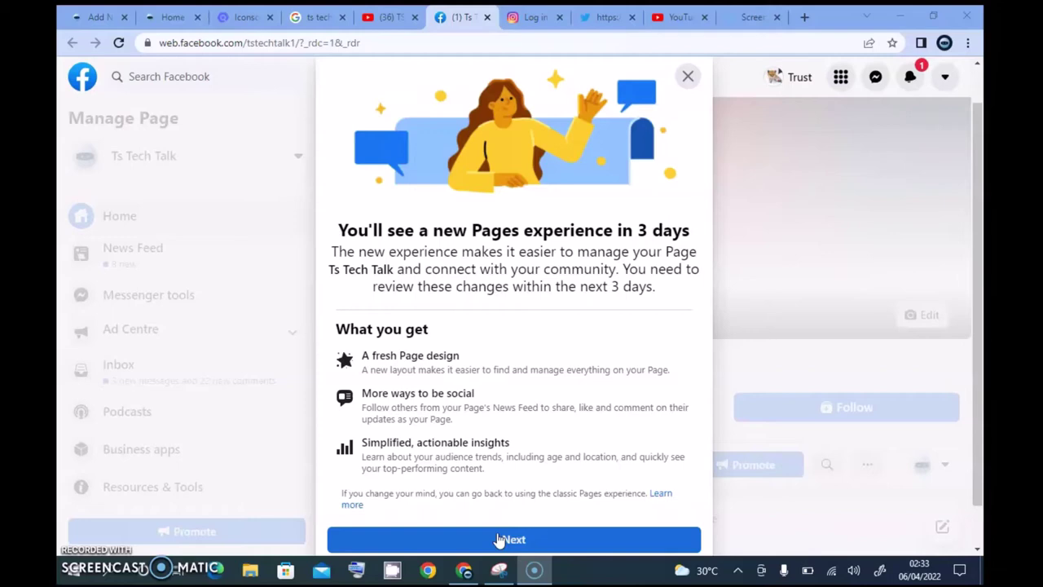
Step: Advance the new Pages experience intro for Ts Tech Talk to the 'What will stay the same' screen
click(498, 540)
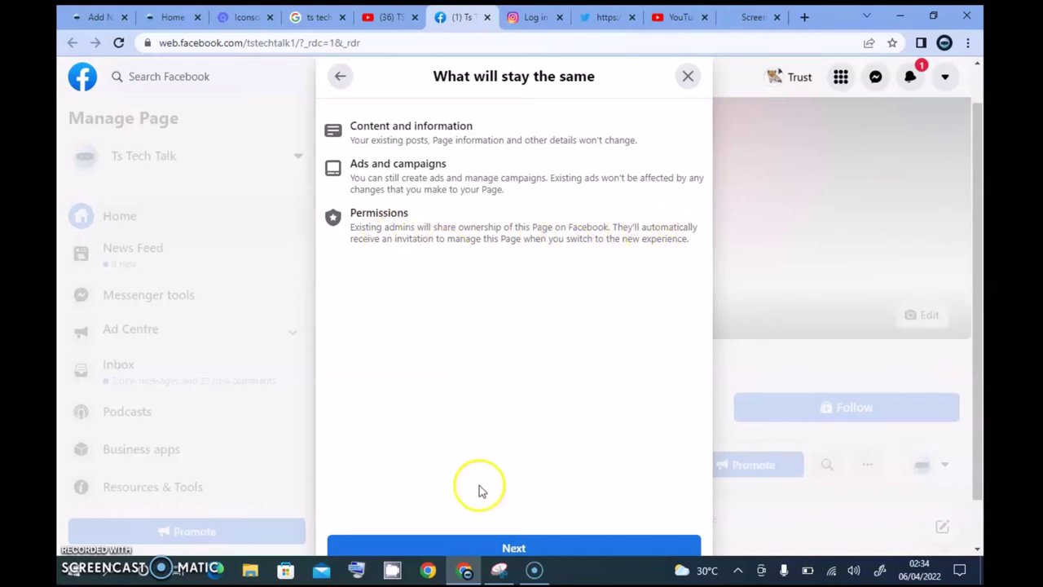
Step: Advance to the 'What will change' screen, which notes the Page's 13,166 followers
click(470, 549)
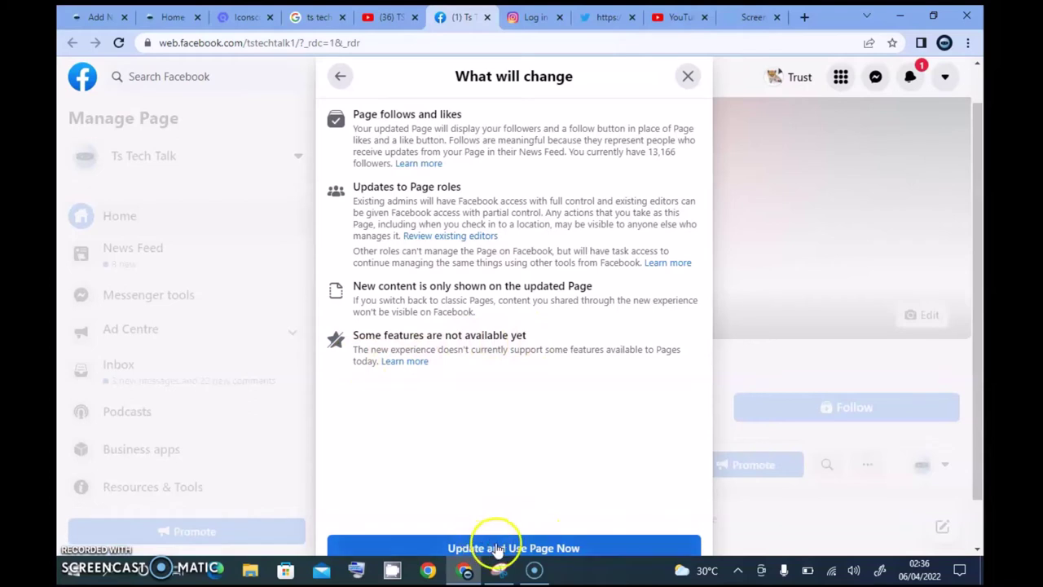
Step: Update Ts Tech Talk to the new Pages experience, then choose Use Page
click(540, 546)
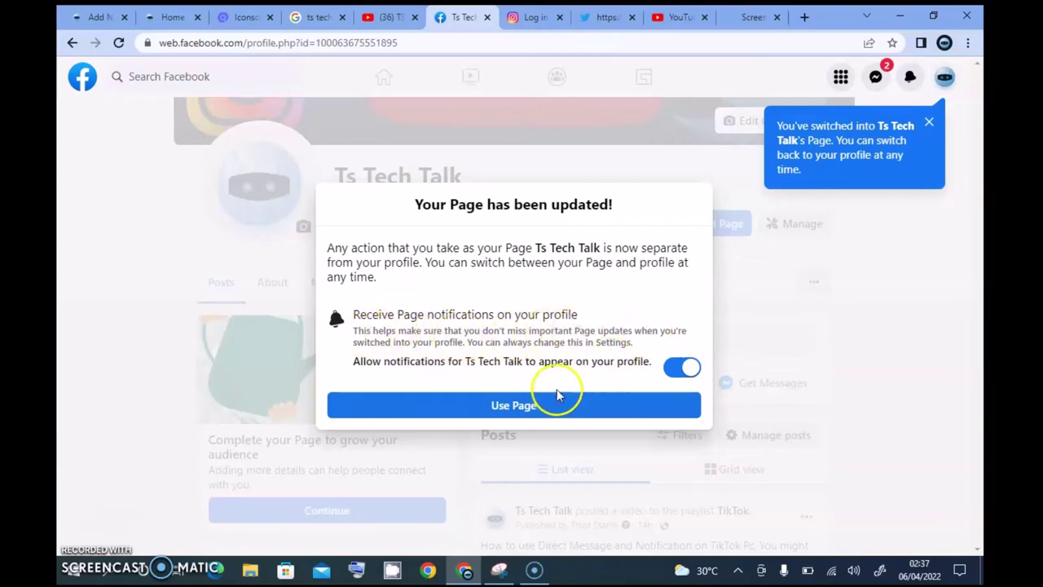
click(534, 405)
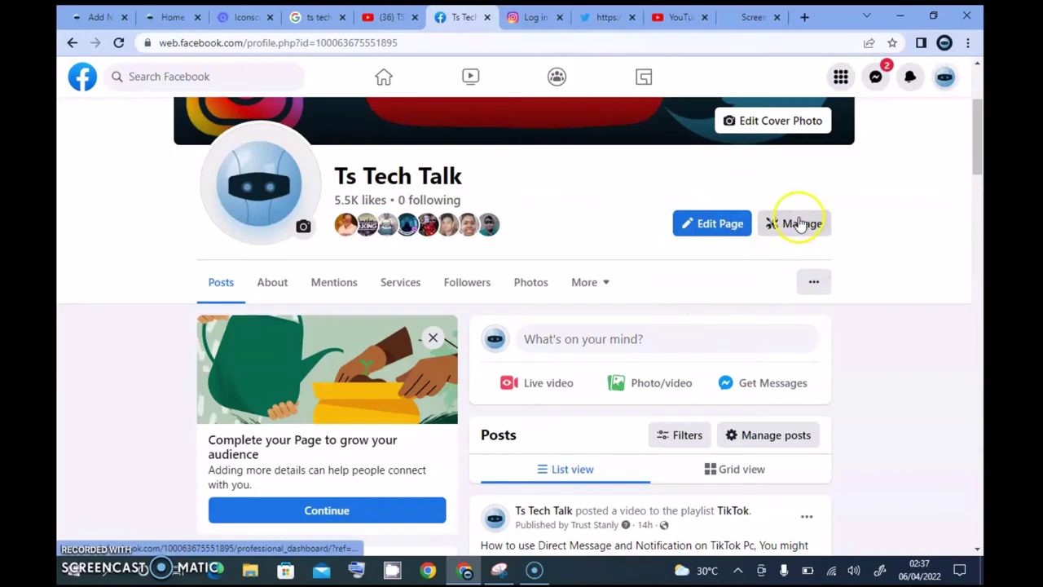
Step: Open the Page's More dropdown listing extra sections like Videos, Groups and Music
drag(978, 136, 978, 74)
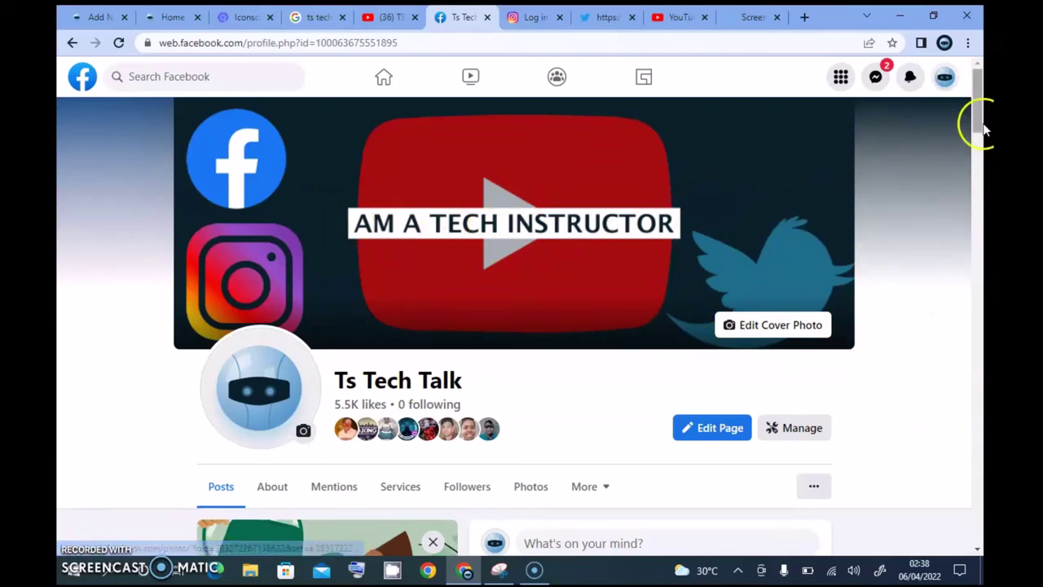
drag(983, 130, 981, 158)
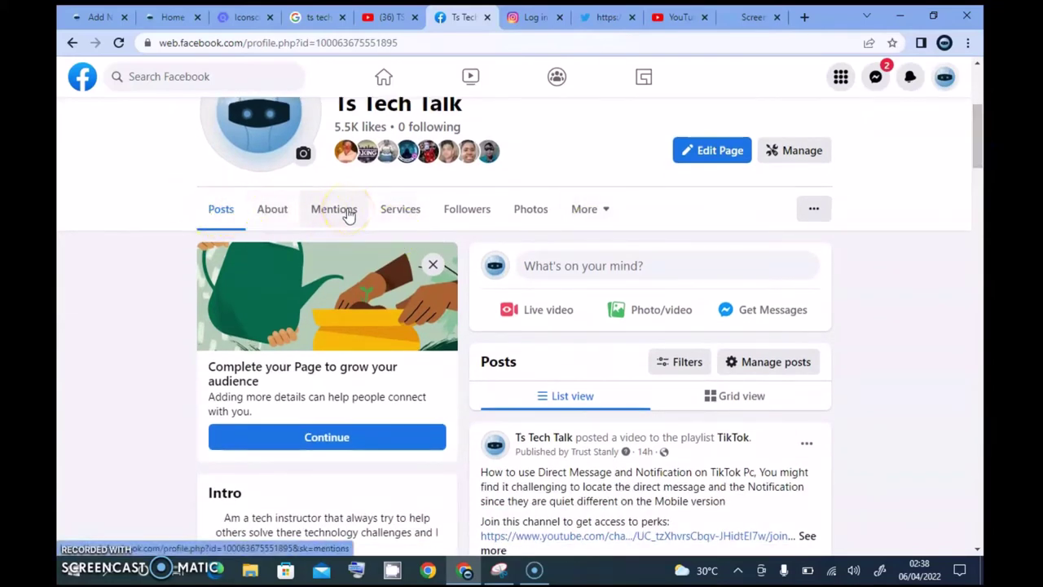
click(595, 224)
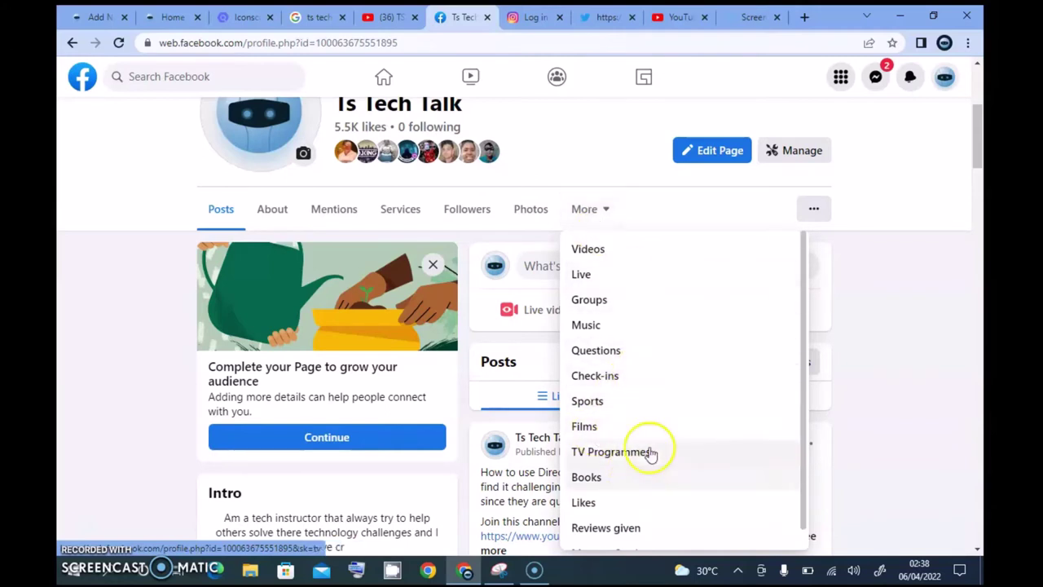
Step: Scroll the More list, open the Page's '...' options menu, then dismiss it
drag(806, 459, 806, 497)
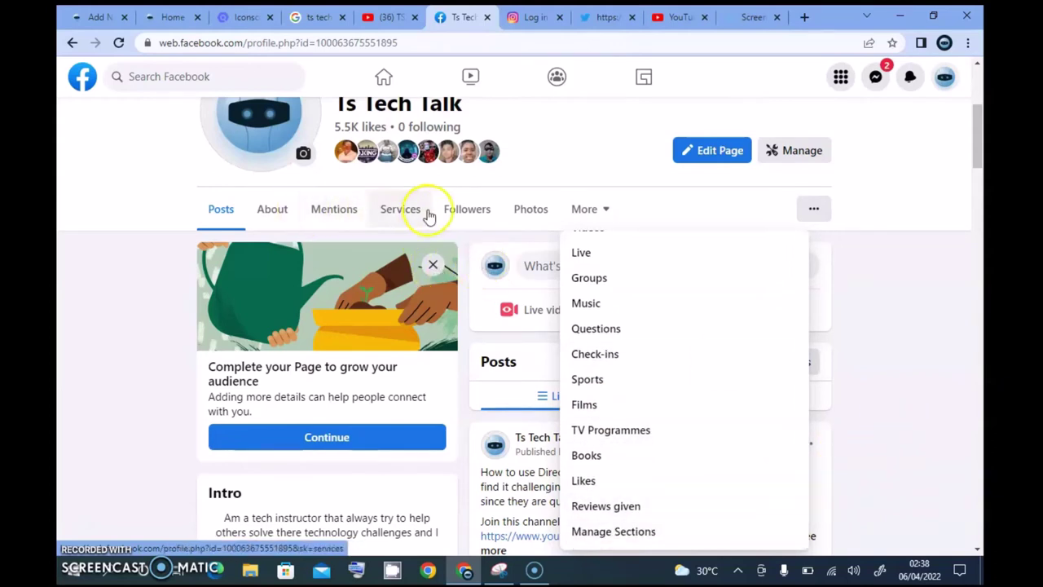
drag(942, 258, 828, 213)
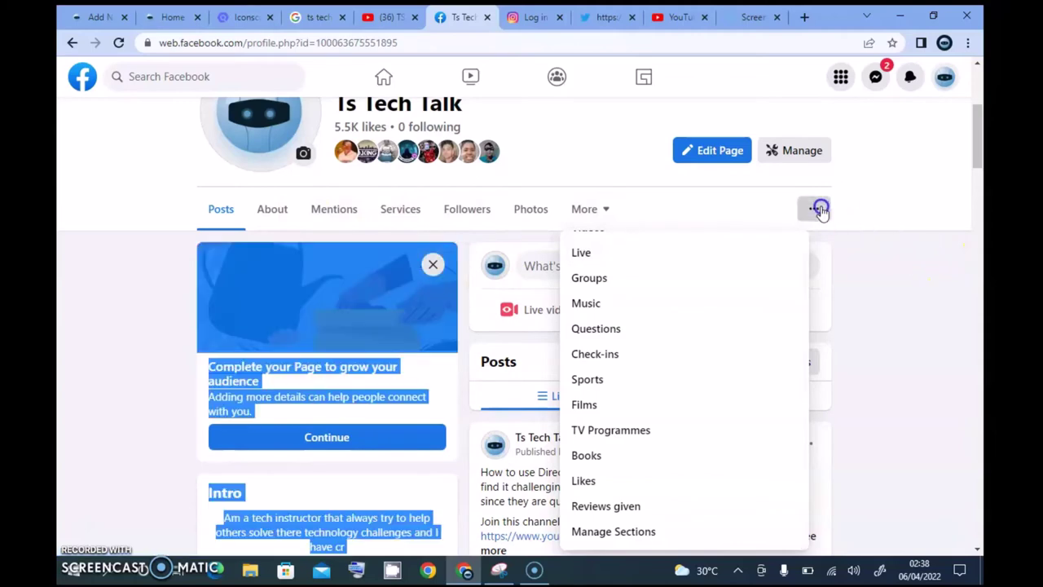
click(821, 210)
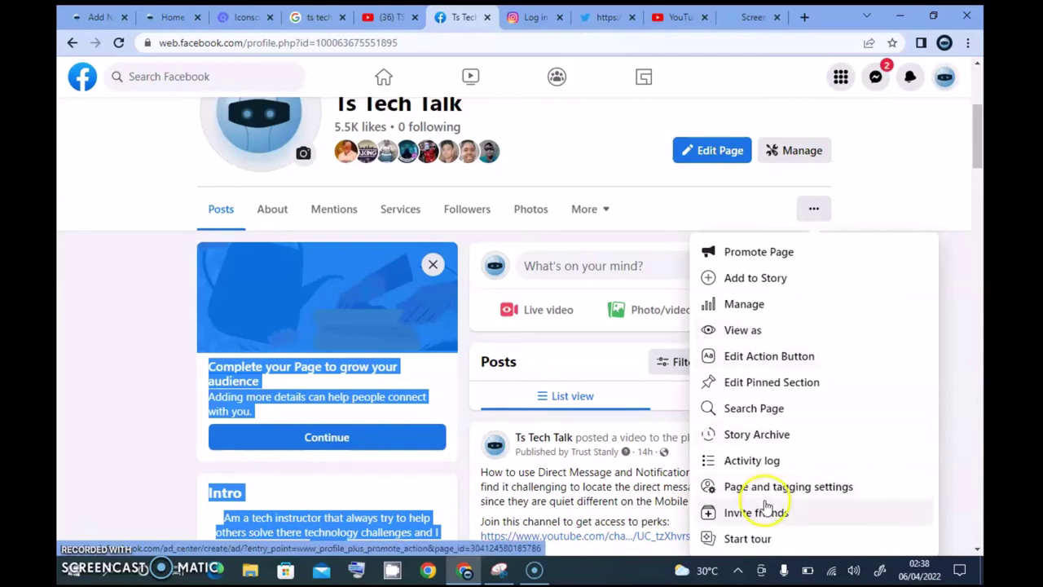
click(760, 538)
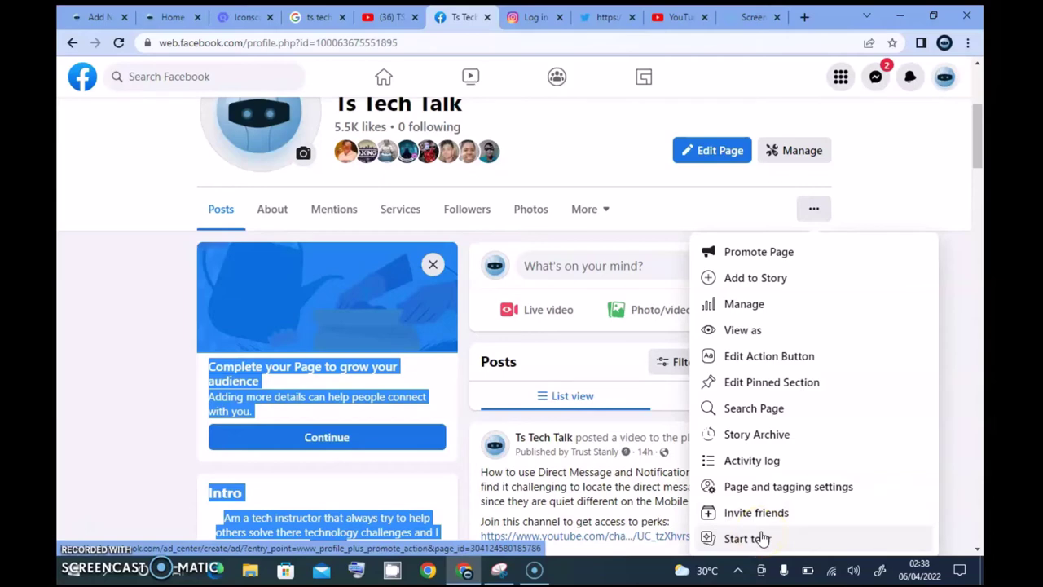
click(958, 352)
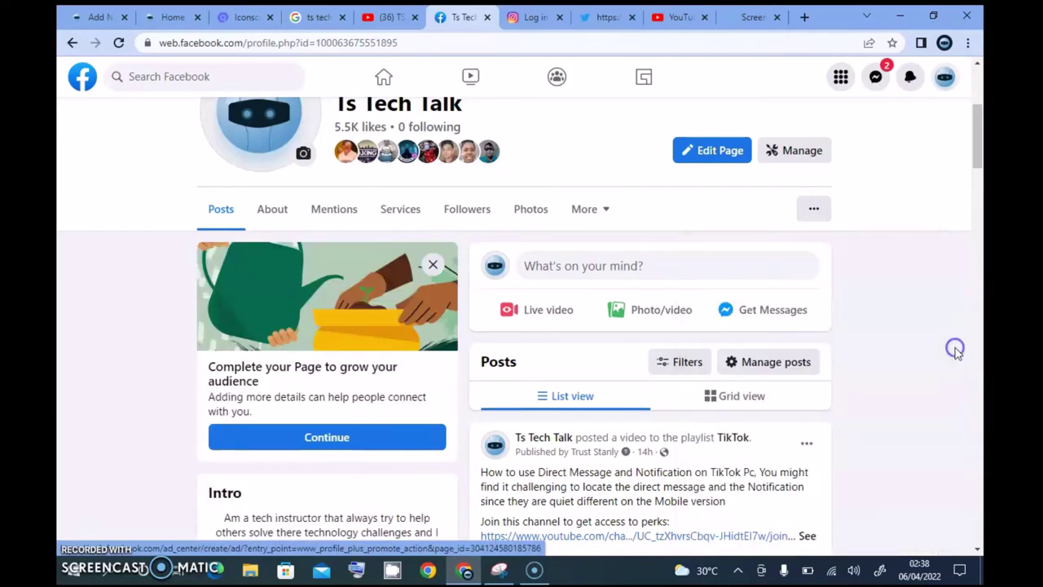
Step: Scroll through the Page's posts, Intro and Photos down to the 4 April TikTok video post
click(984, 178)
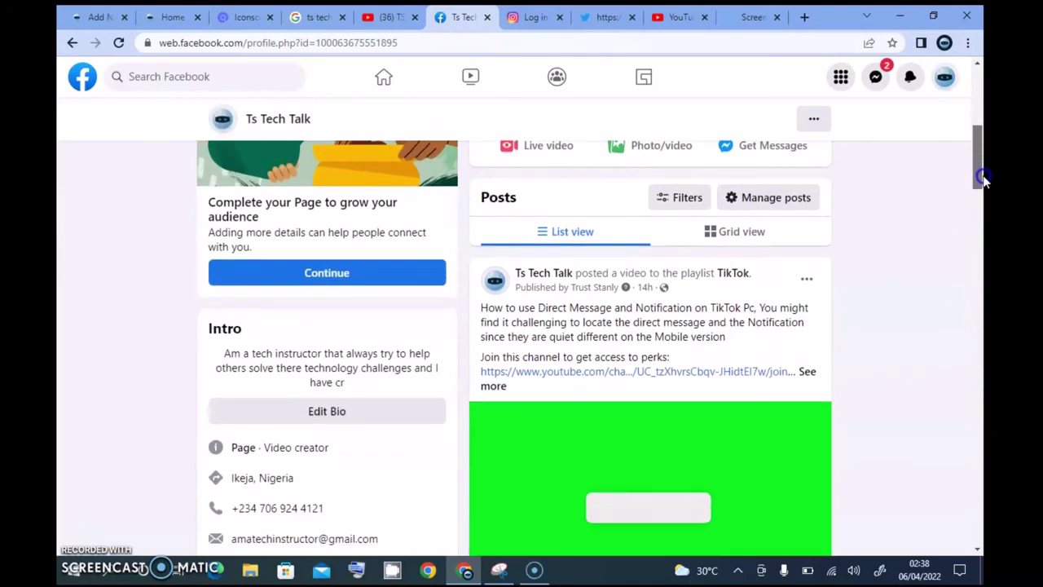
drag(984, 177, 983, 160)
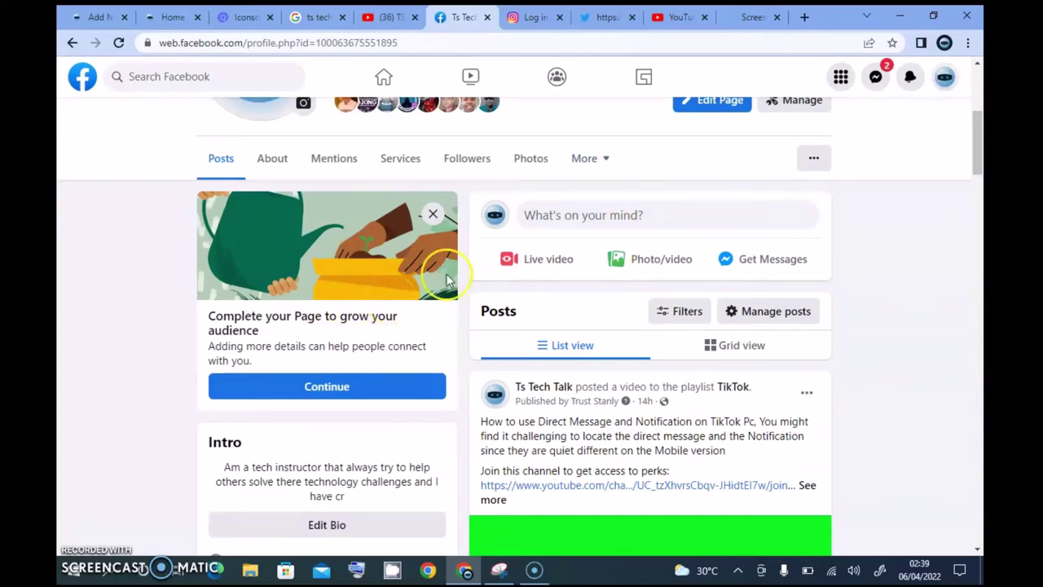
drag(983, 181, 984, 158)
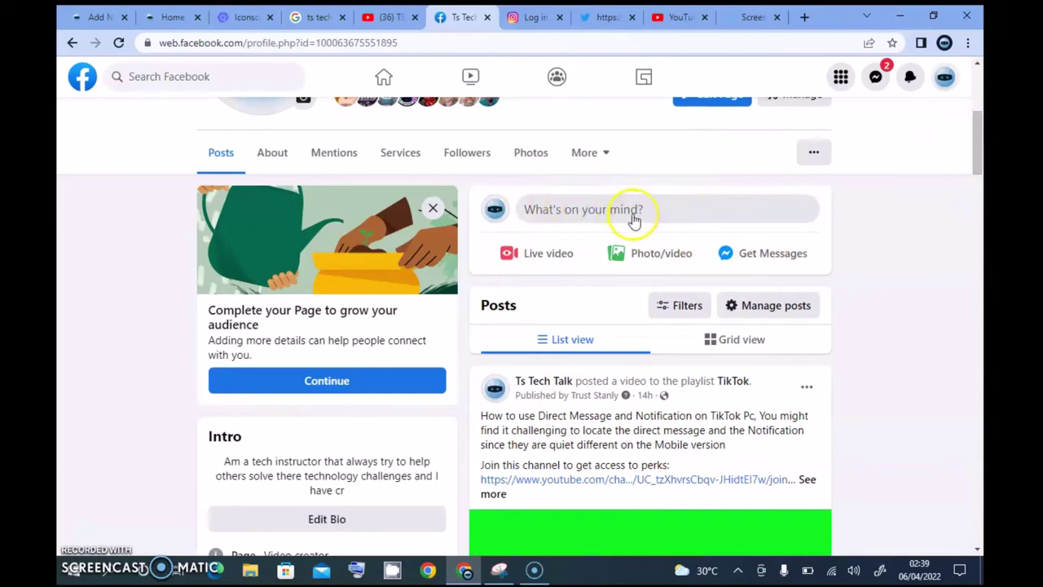
drag(983, 139, 984, 252)
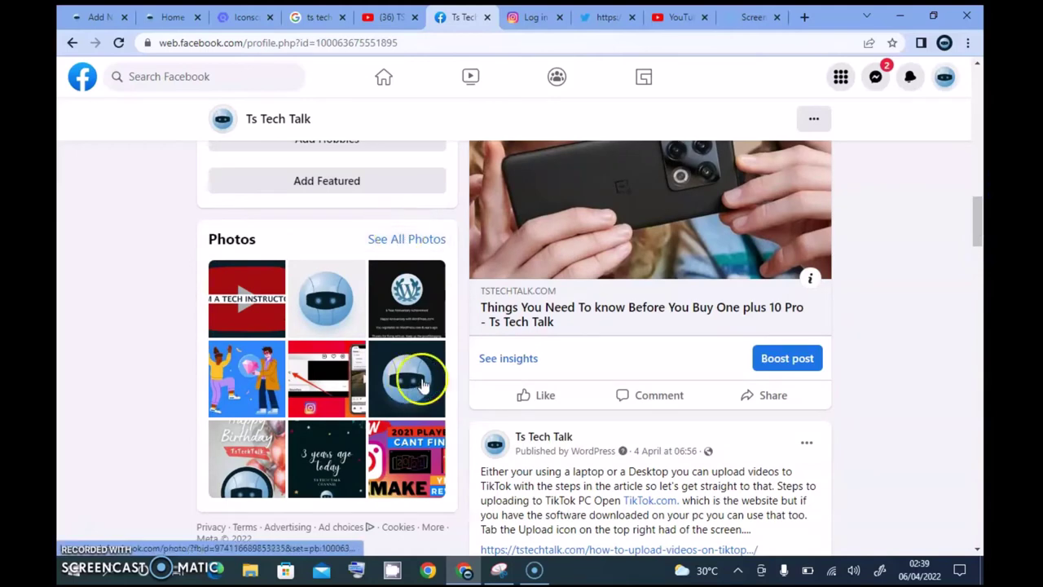
drag(984, 232, 983, 212)
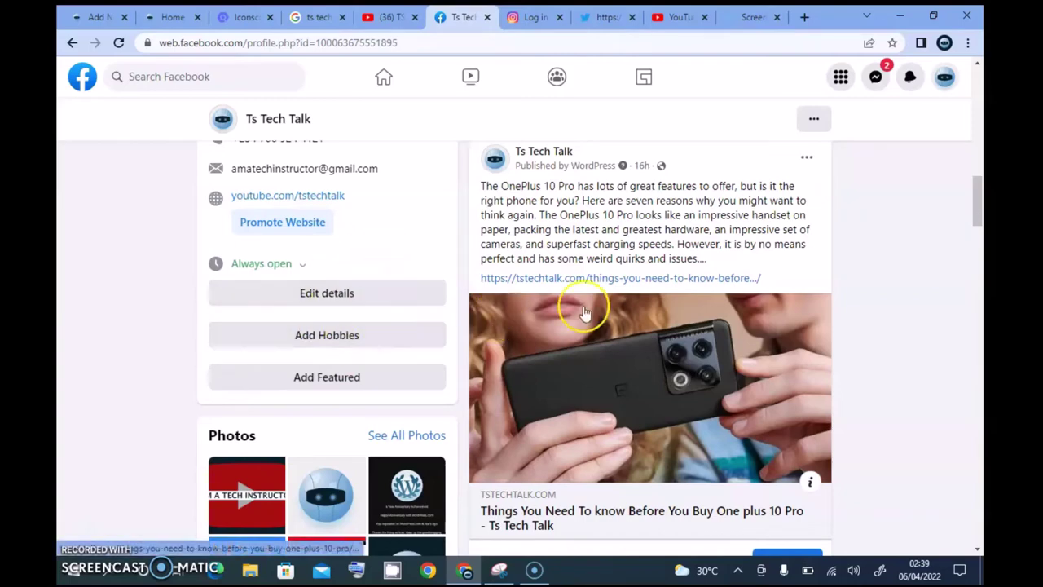
drag(983, 228, 983, 326)
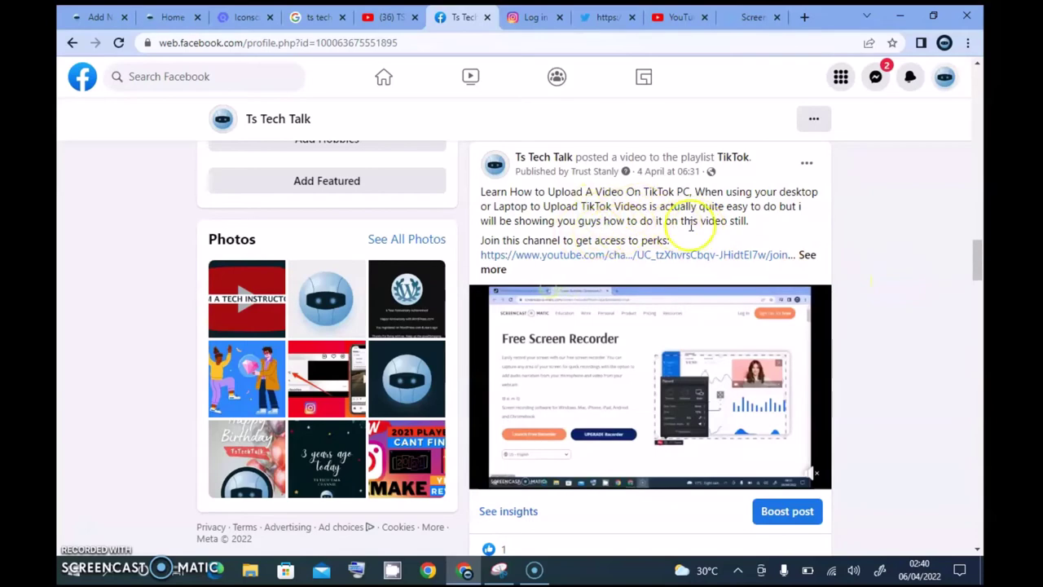
Step: Expand the TikTok upload post's full caption and read through it
click(809, 257)
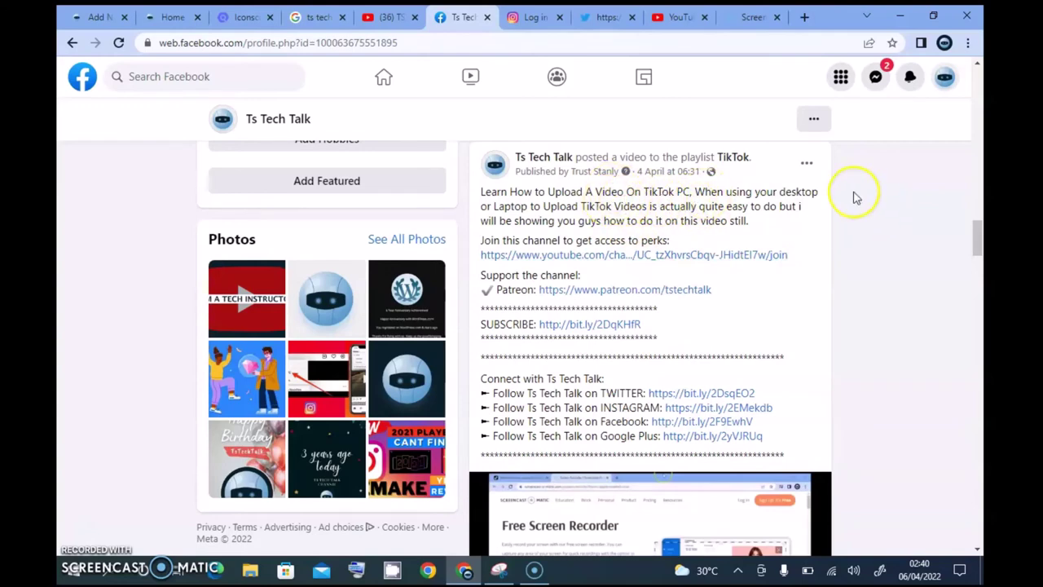
scroll(978, 238, down, 4)
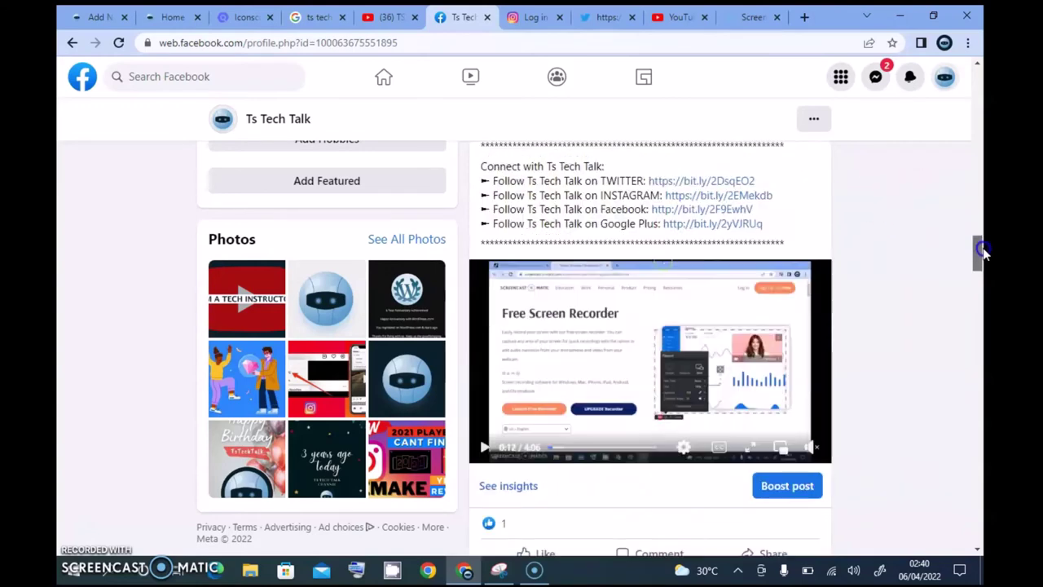
scroll(978, 238, up, 3)
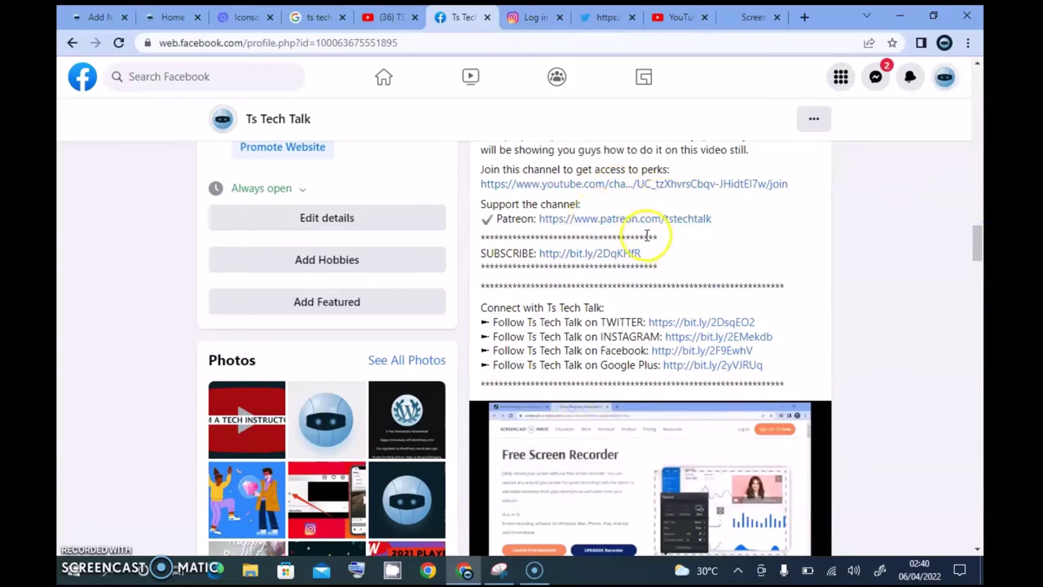
scroll(982, 232, up, 3)
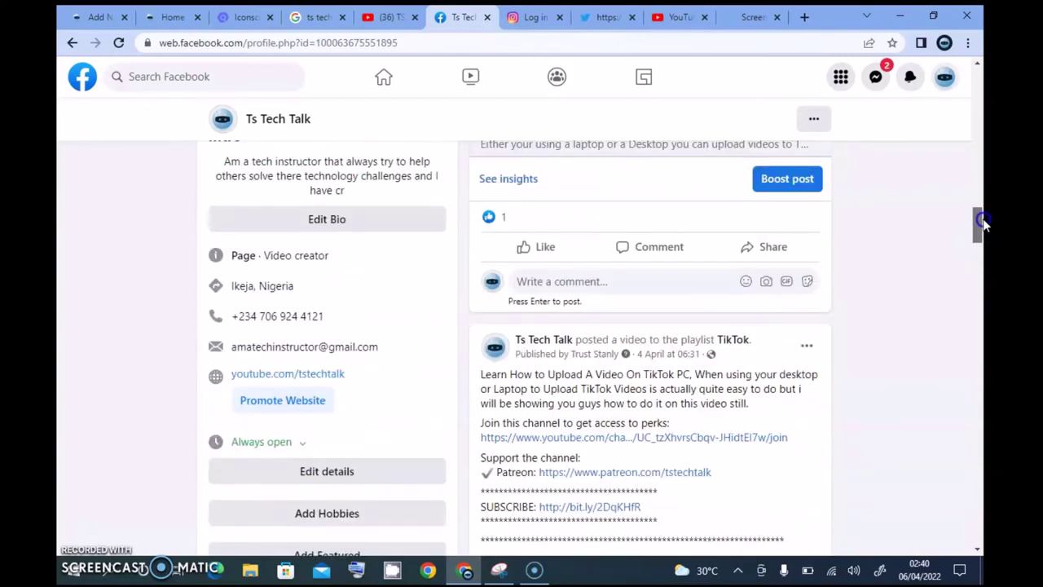
scroll(982, 222, down, 1)
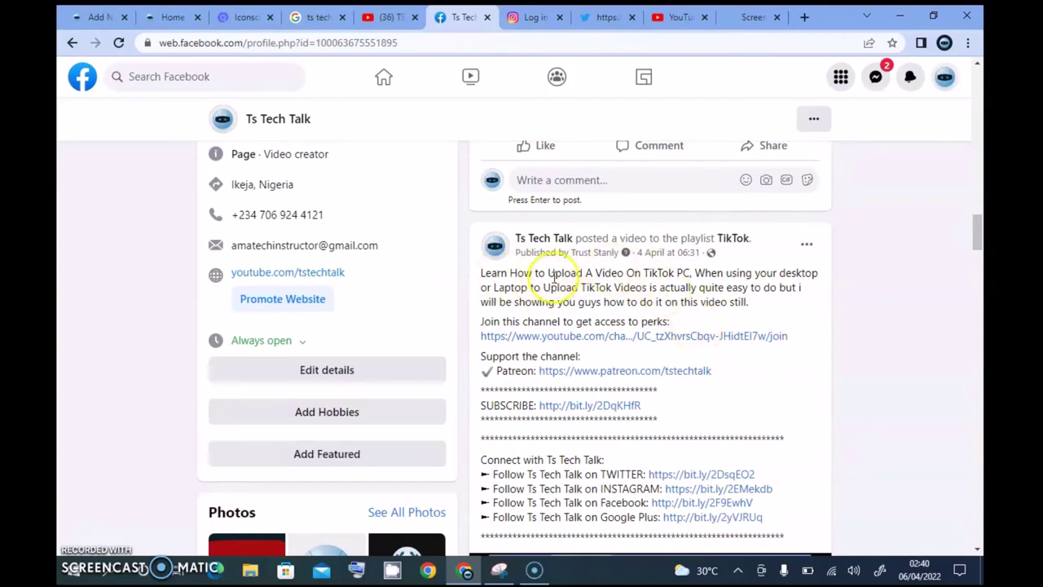
Step: Highlight the caption's opening lines, clear it, and scroll on to the phone-identification post
drag(482, 273, 666, 289)
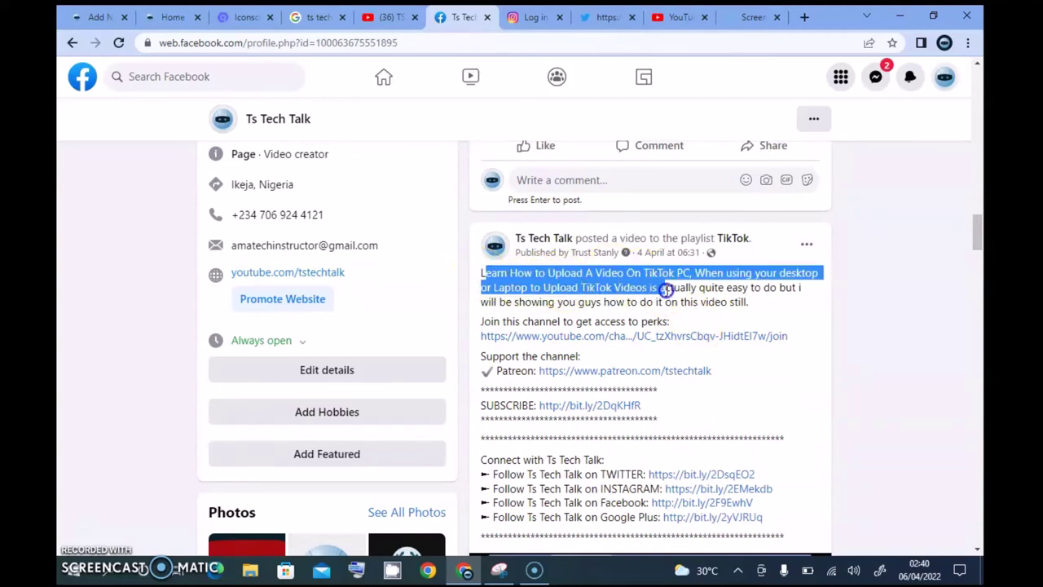
click(825, 285)
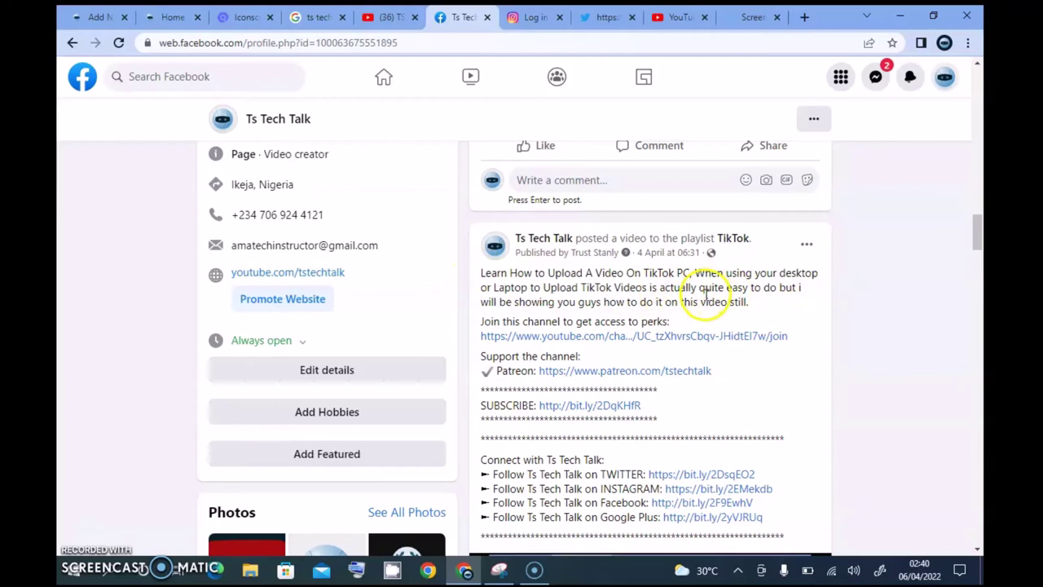
drag(978, 225, 978, 290)
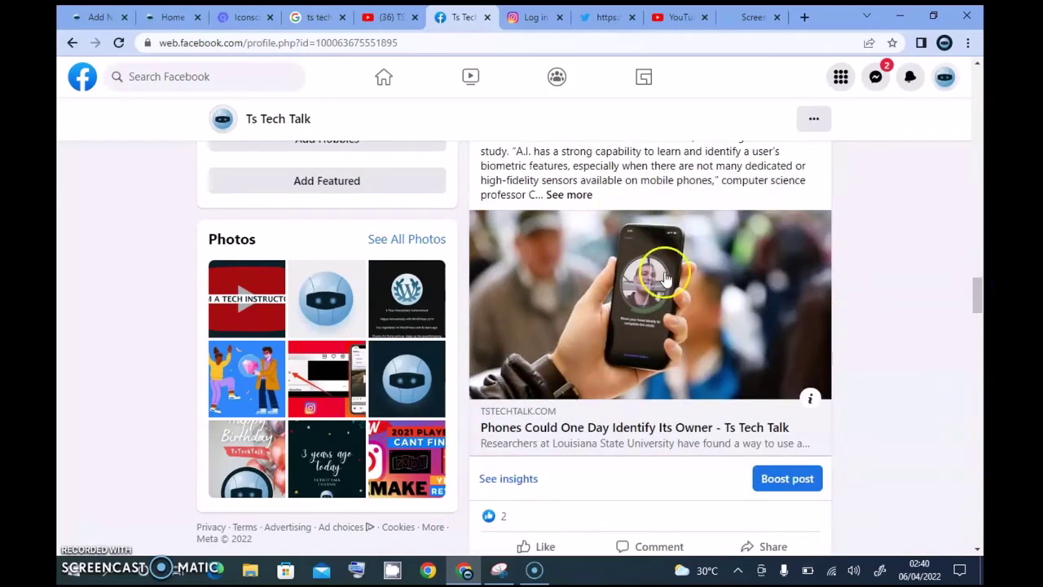
Step: Scroll further down the posts, then jump back up to the Intro and OnePlus 10 Pro post
drag(981, 305, 983, 516)
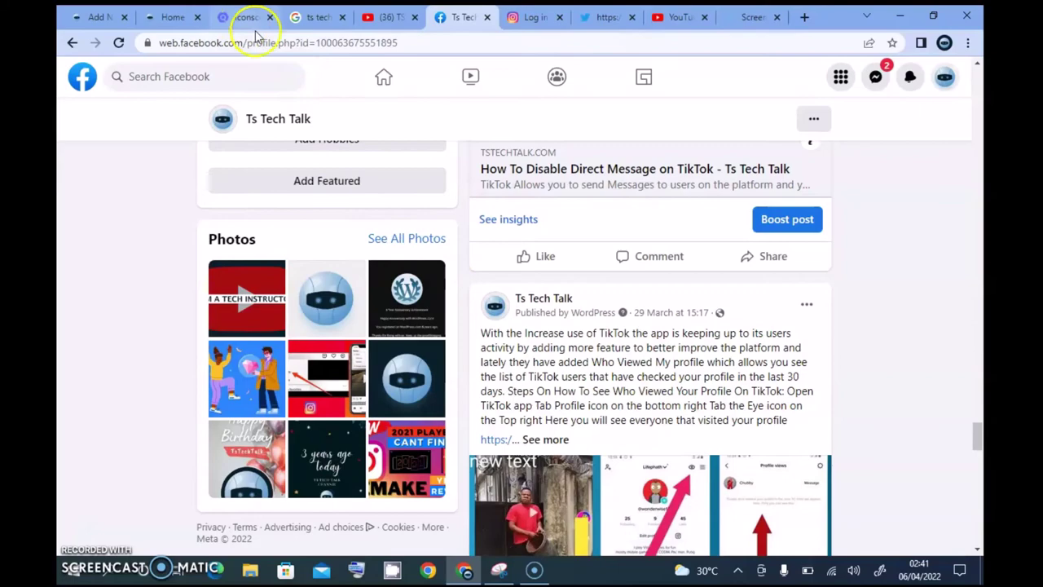
click(982, 120)
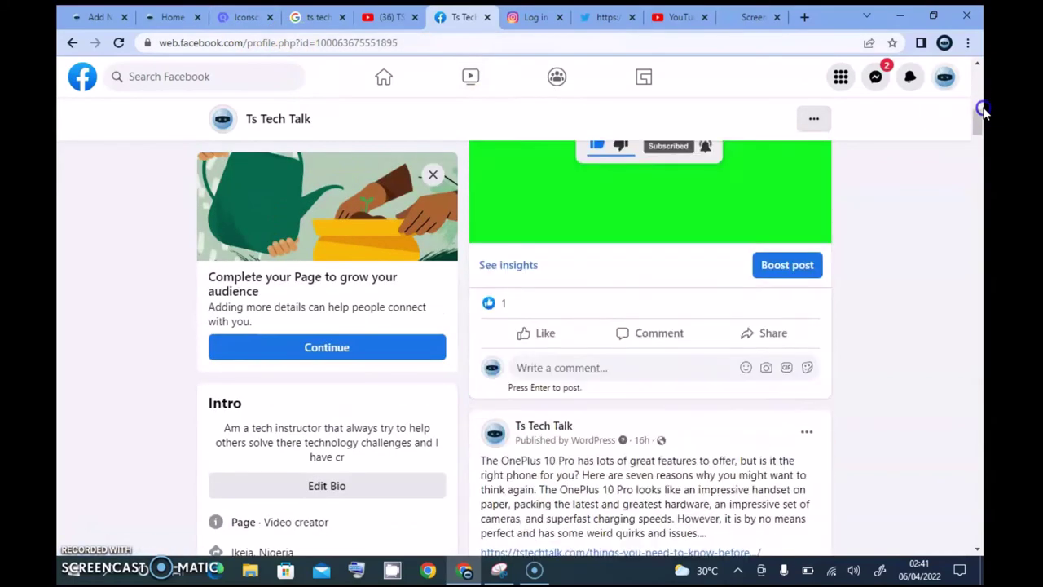
Step: Select the Page's numeric ID in the address bar, then deselect it
drag(982, 115, 983, 73)
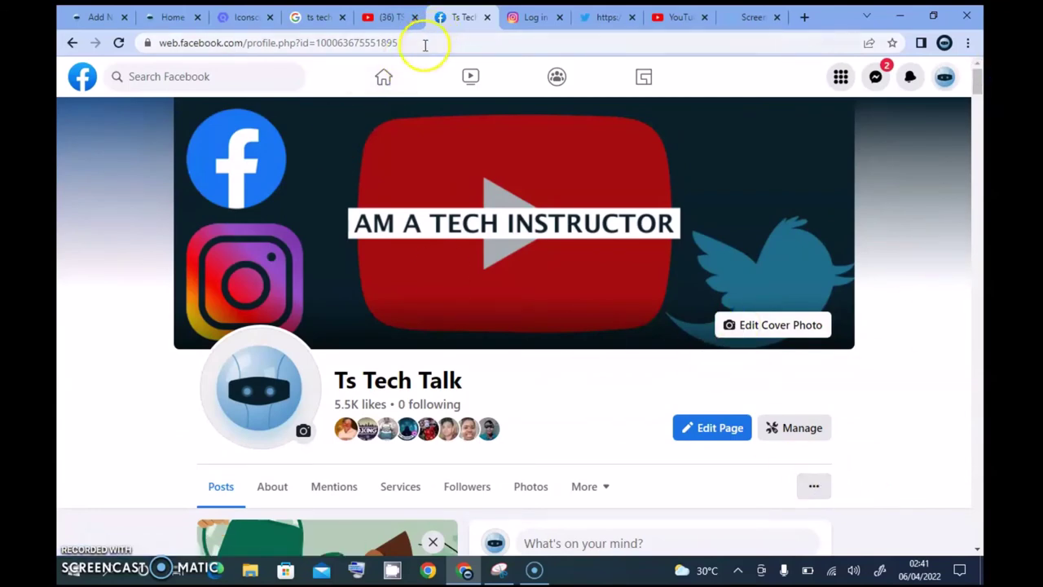
drag(426, 43, 294, 43)
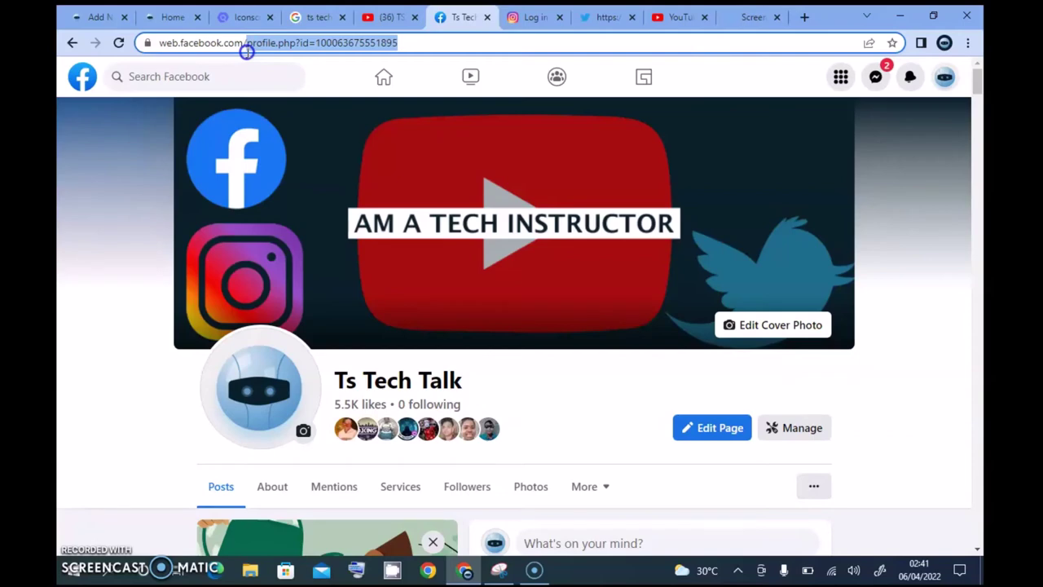
drag(246, 51, 319, 51)
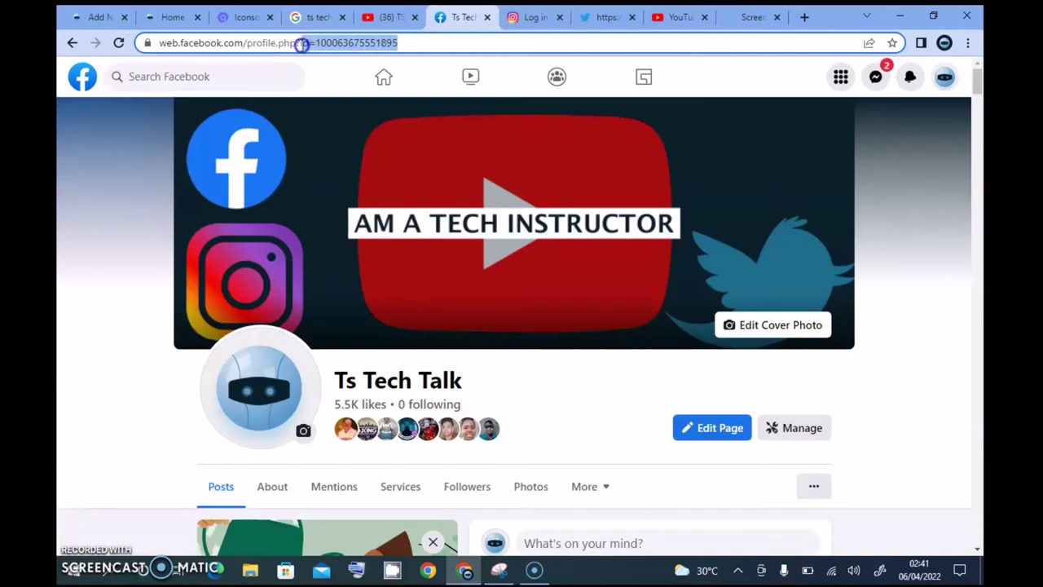
click(949, 275)
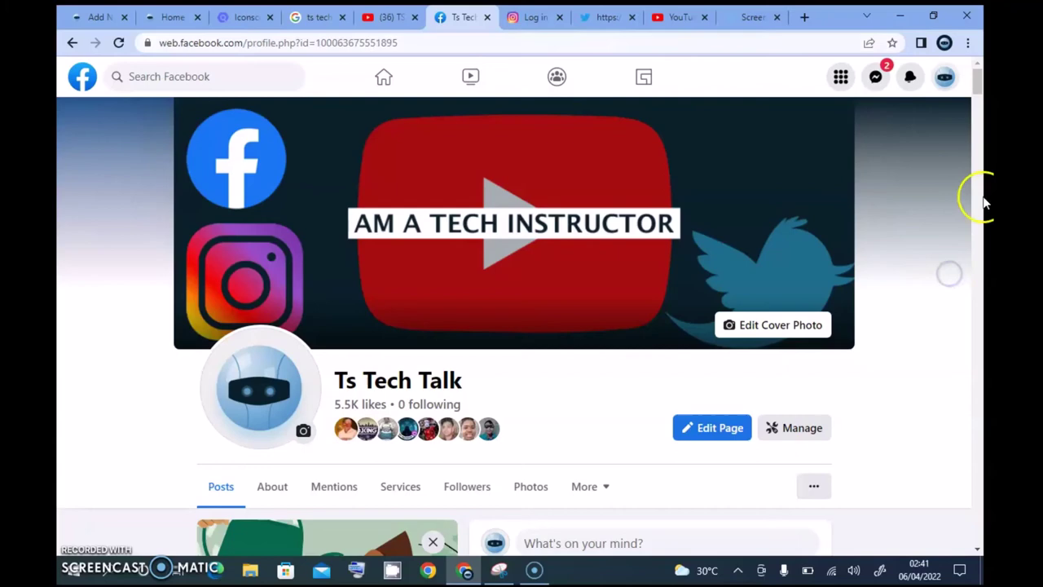
Step: Open the page options list and the More sections (Videos, Music), then close them
drag(976, 73, 979, 98)
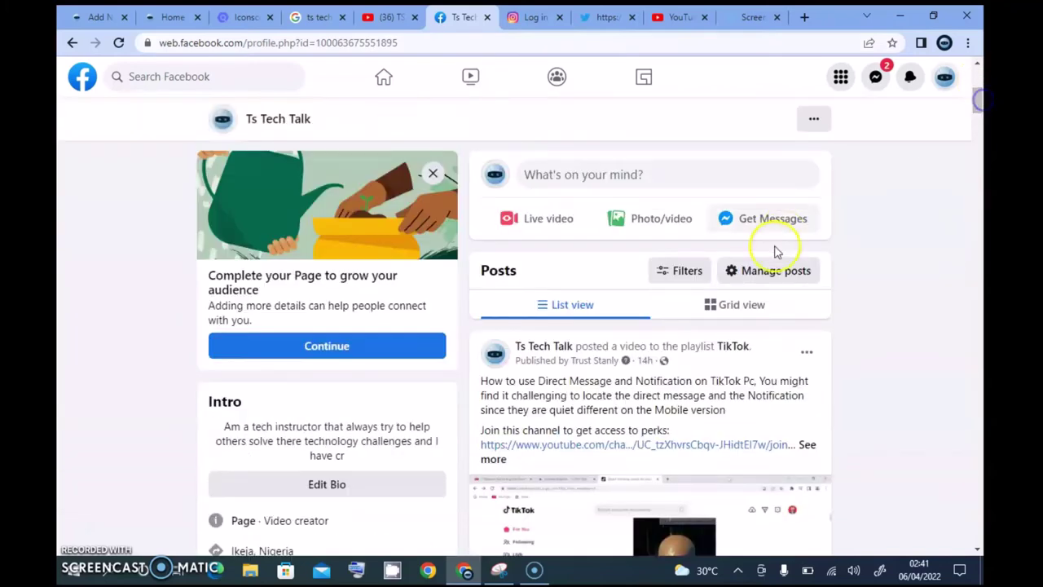
click(813, 122)
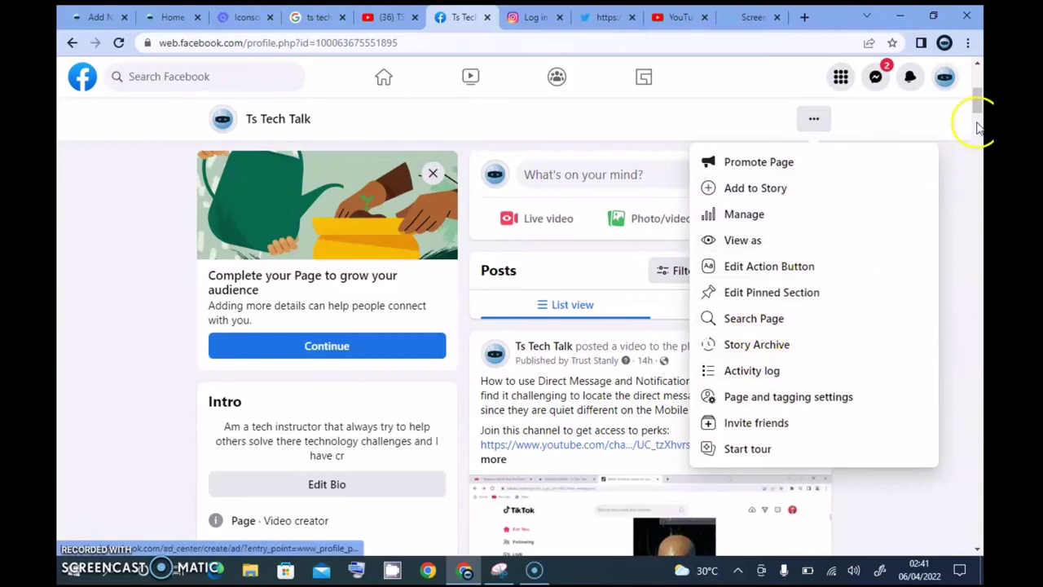
drag(978, 100, 984, 91)
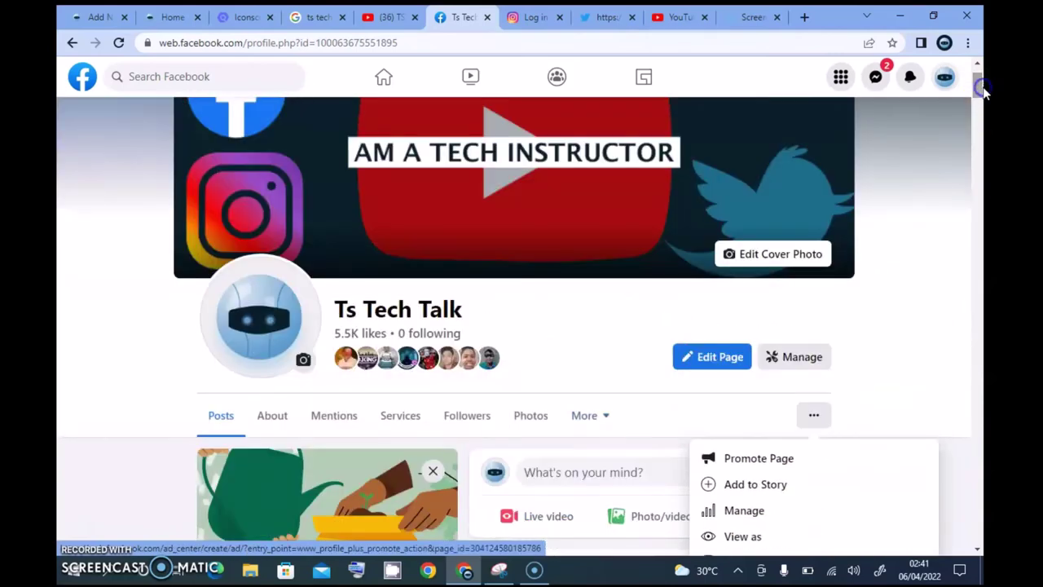
click(596, 414)
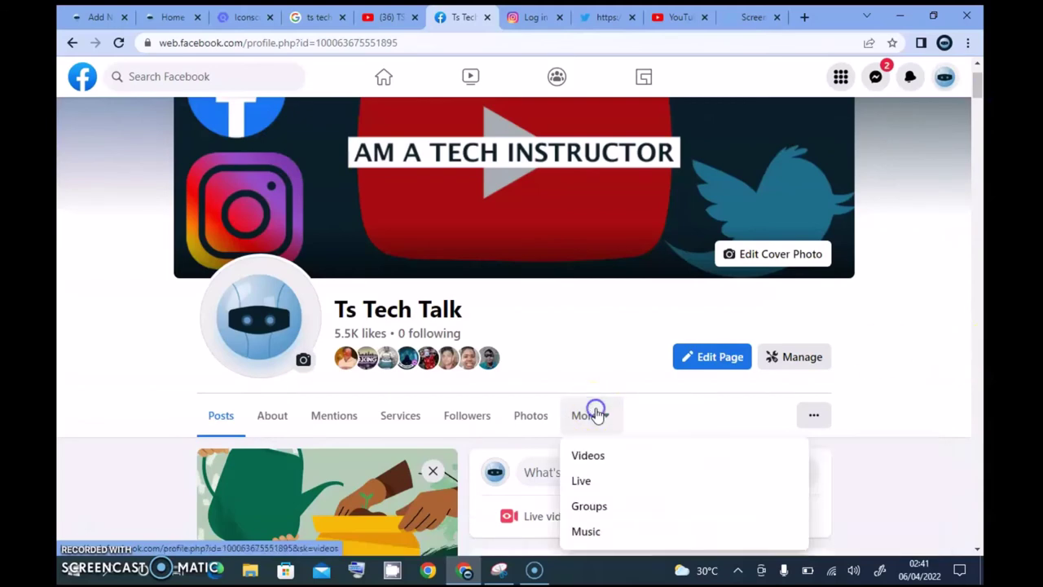
drag(980, 77, 975, 87)
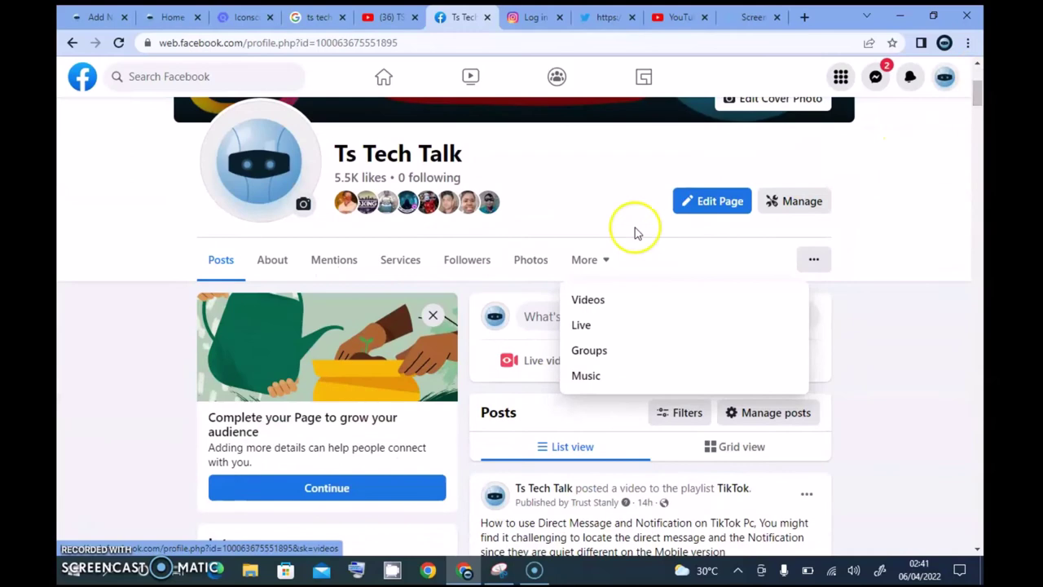
click(600, 259)
Step: Reopen and close the page actions list, then open the Page's Messenger inbox in a new tab
click(816, 261)
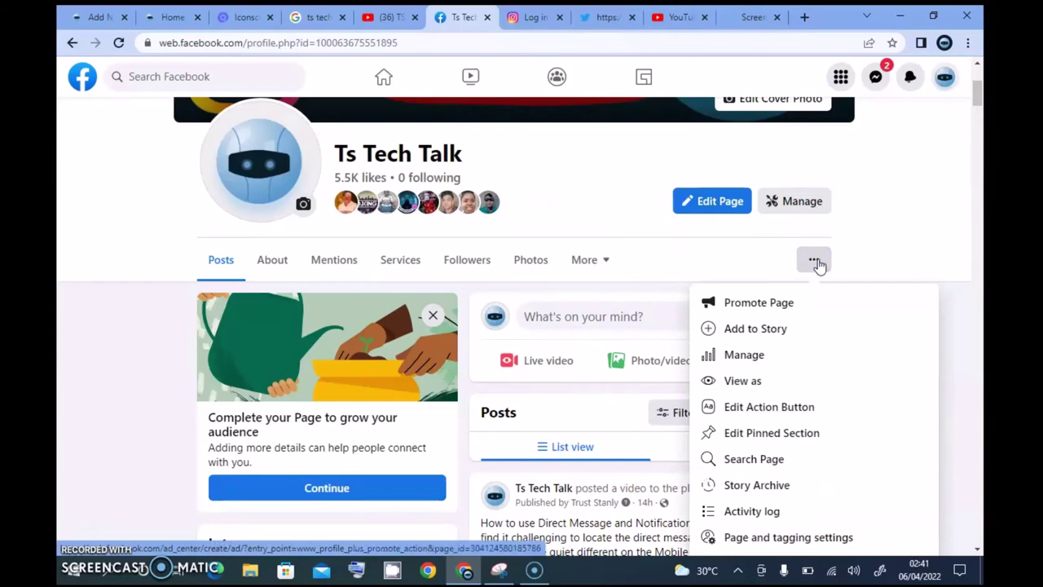
click(984, 179)
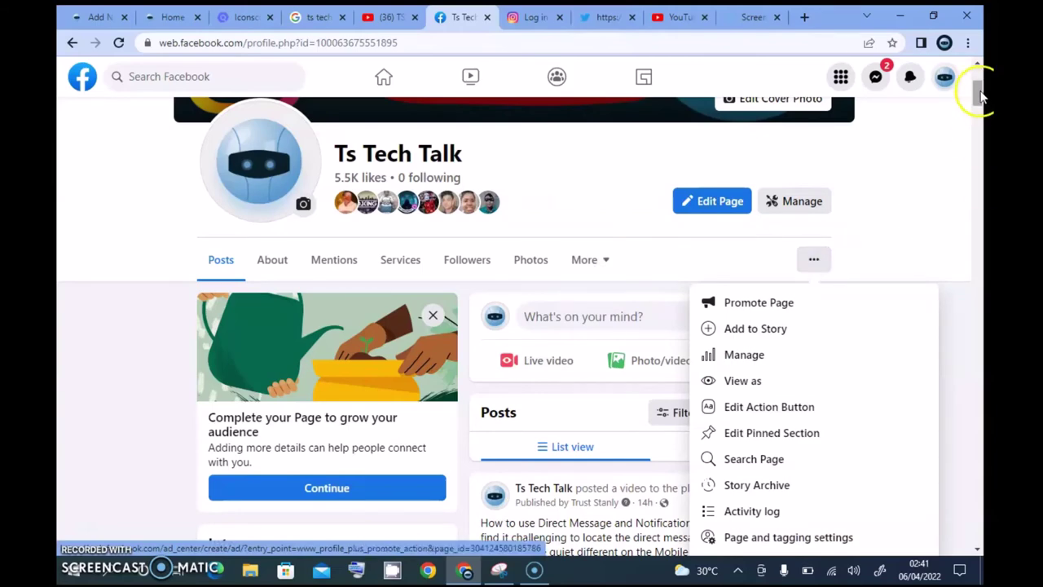
drag(982, 97, 982, 101)
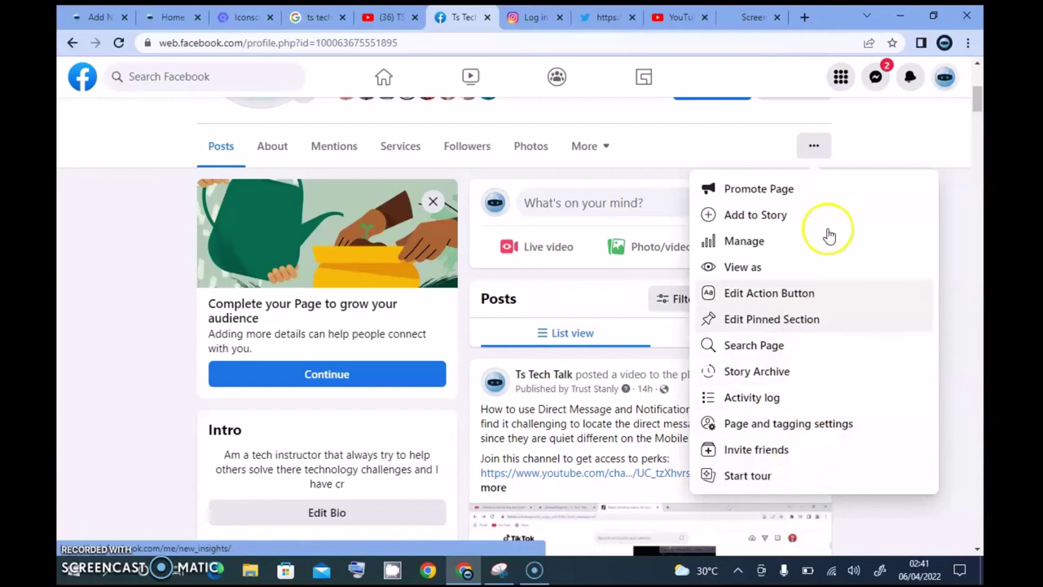
click(823, 149)
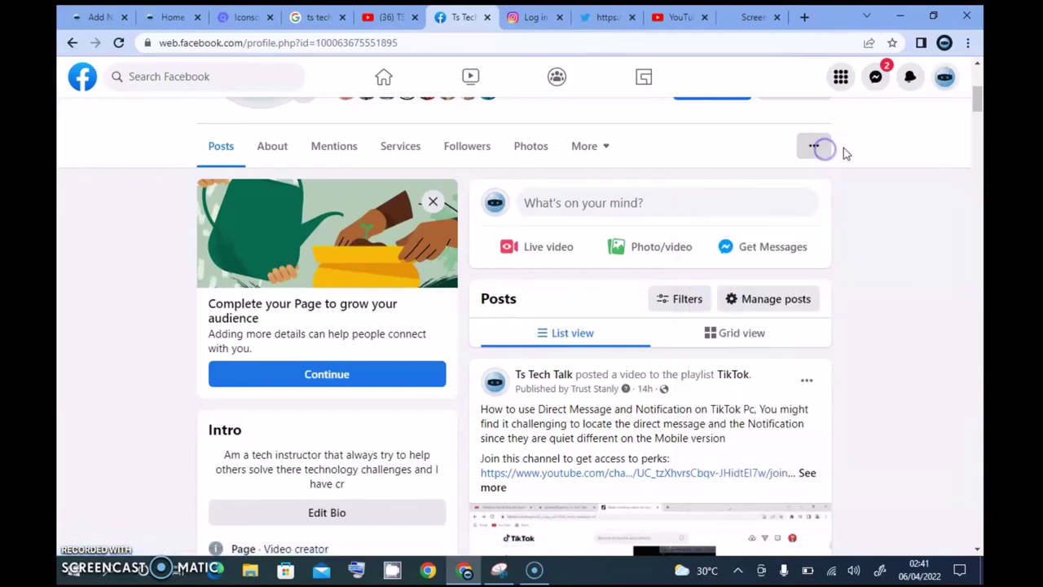
click(884, 74)
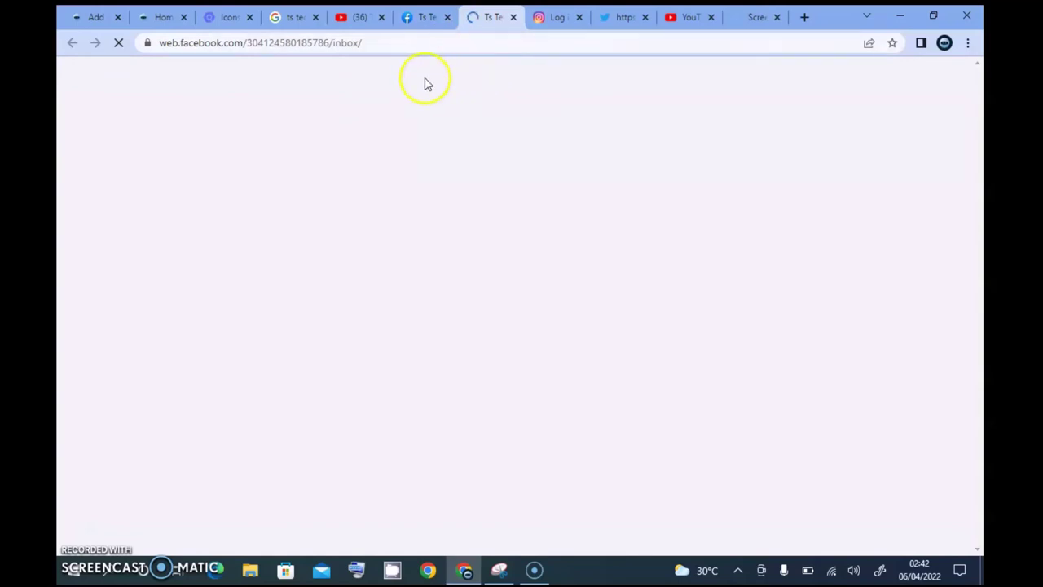
Step: From the Ts Tech Talk tab's Account menu, switch from the Page back to the personal profile
click(420, 13)
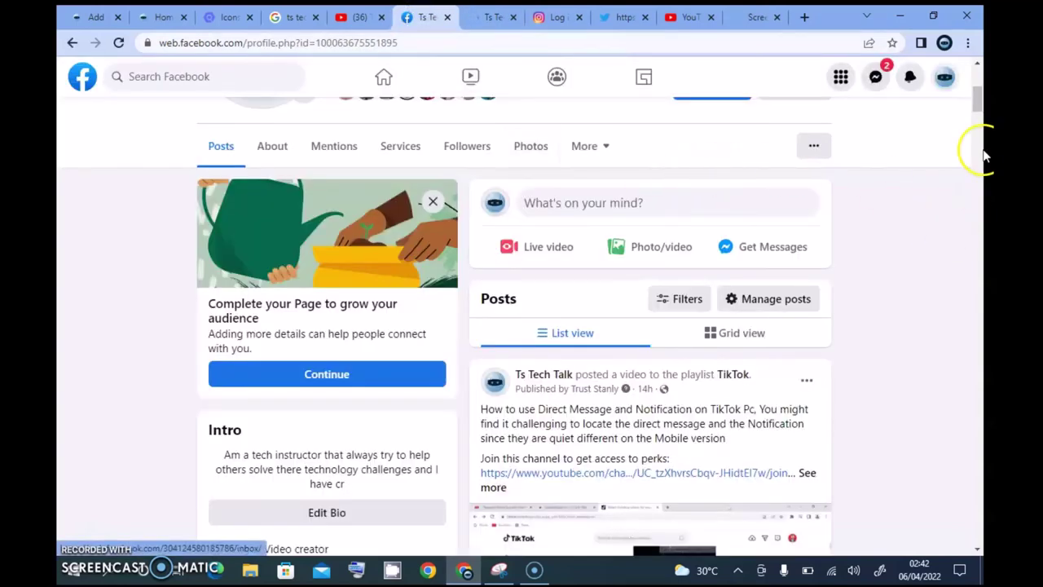
drag(977, 98, 982, 43)
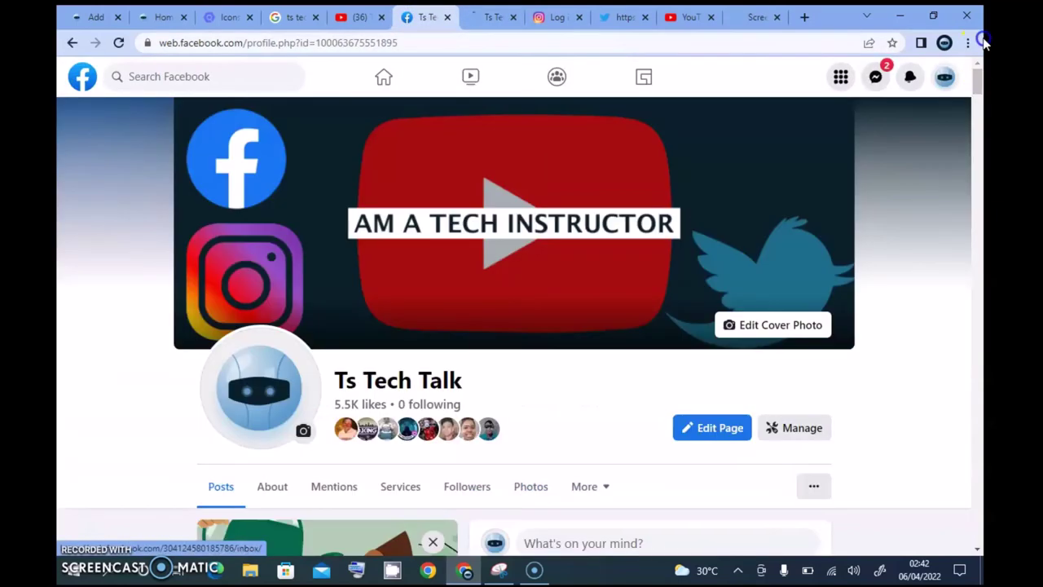
click(945, 80)
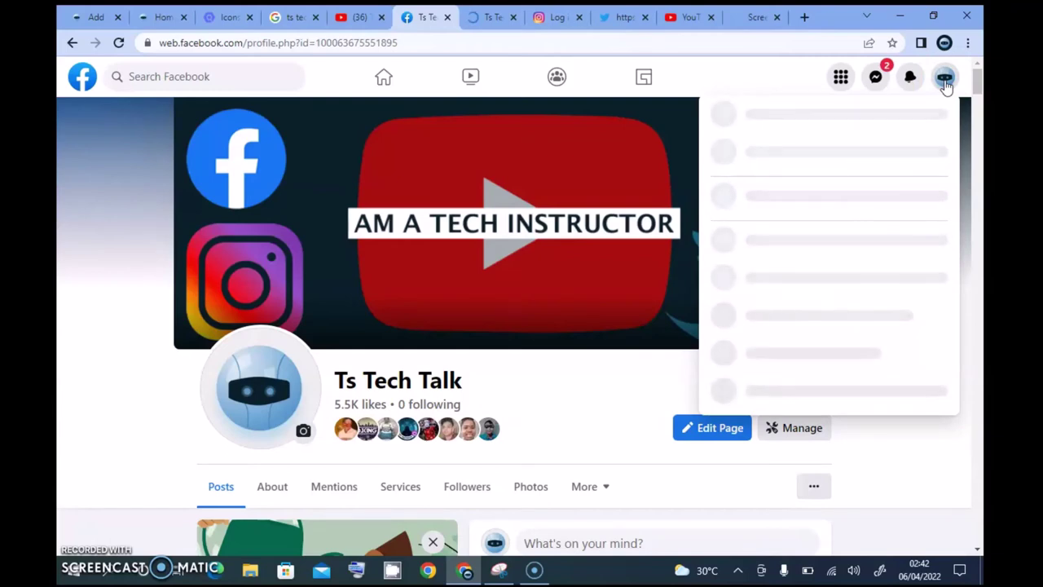
click(476, 17)
click(413, 15)
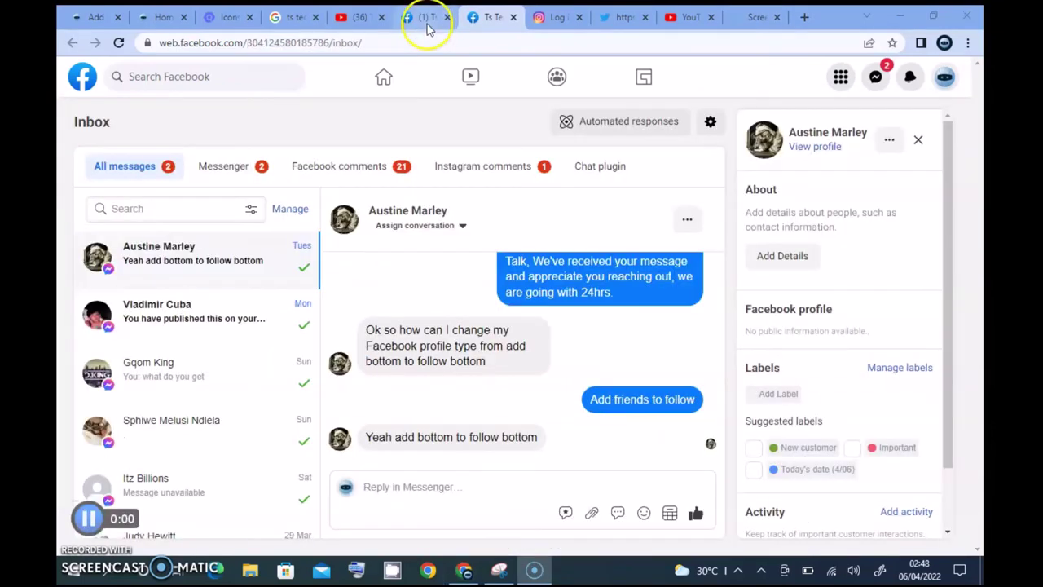
click(426, 18)
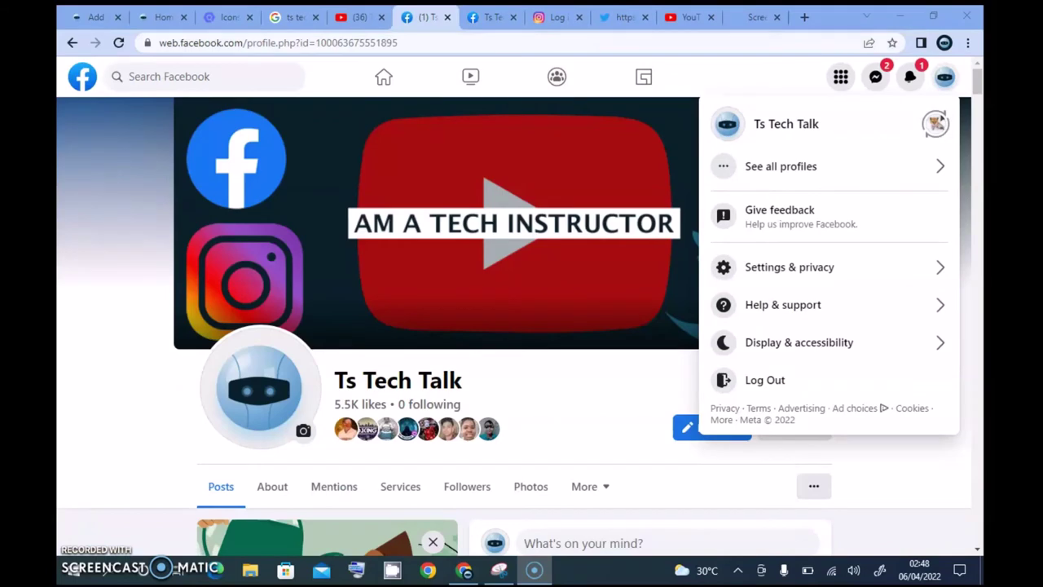
click(952, 78)
click(952, 78)
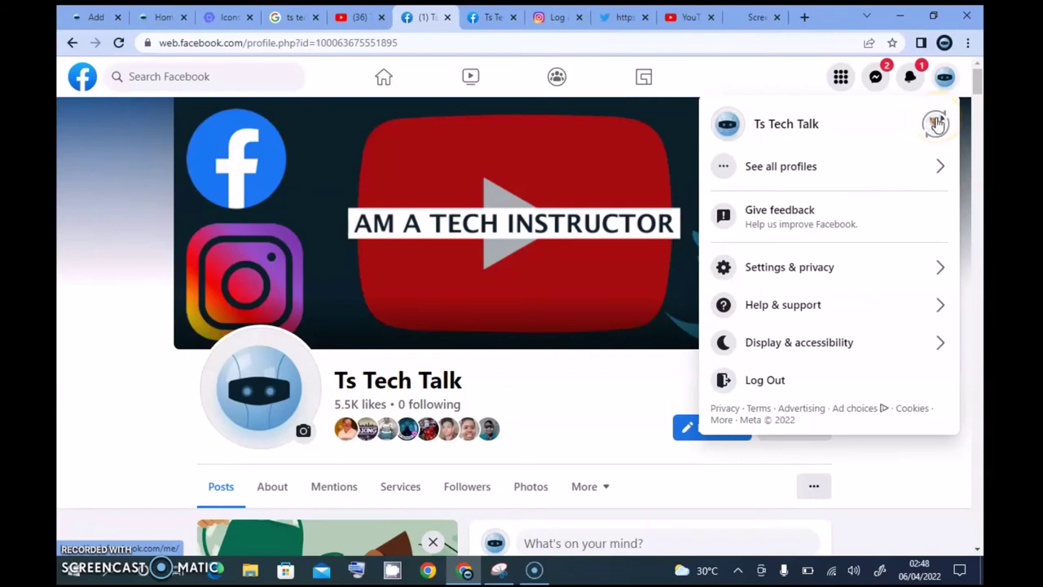
click(937, 125)
Step: Switch to the personal profile, refresh the failed page inbox, and return to the home feed
click(926, 127)
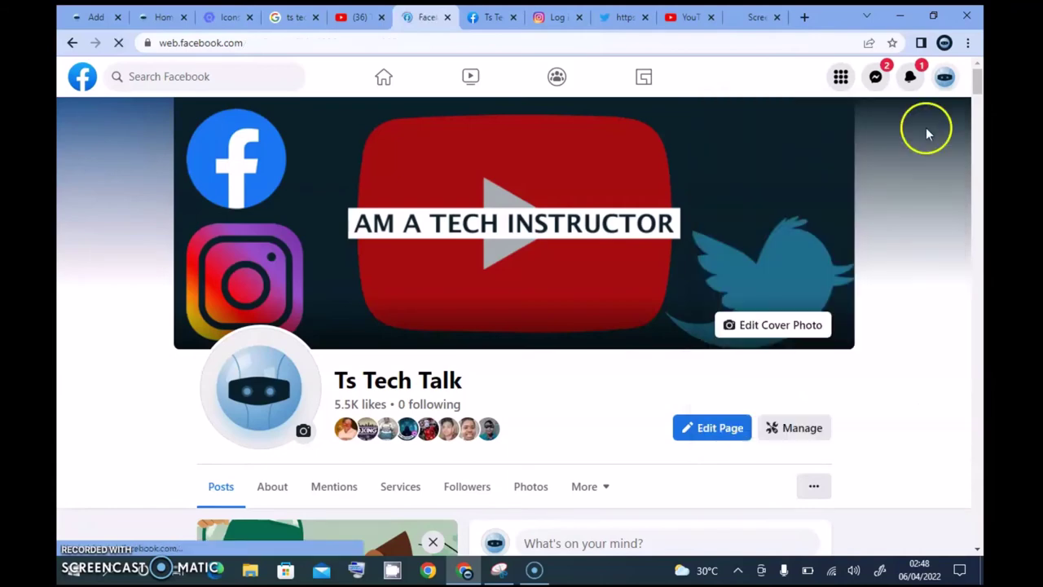
click(489, 17)
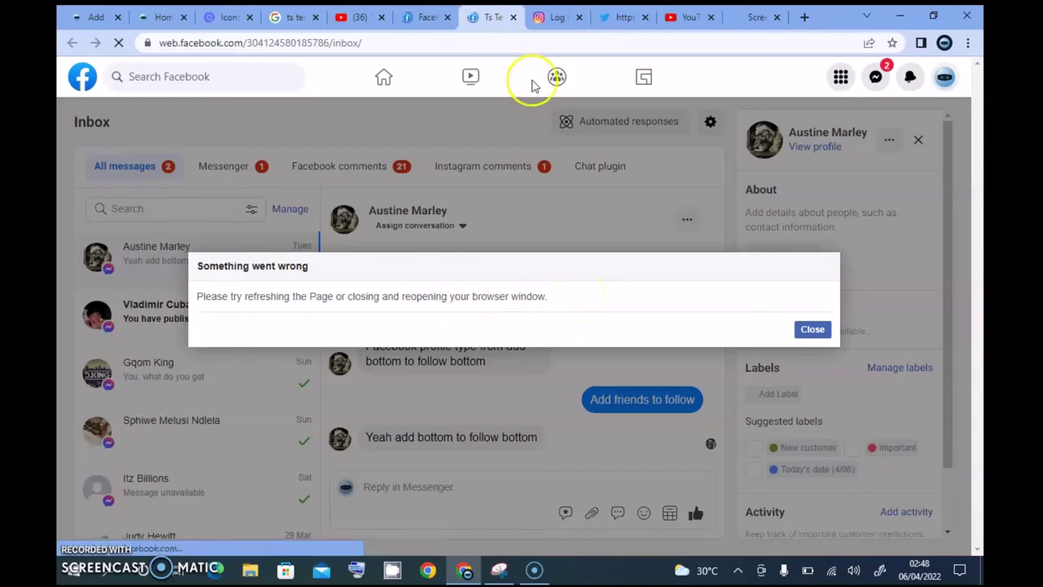
key(F5)
click(418, 11)
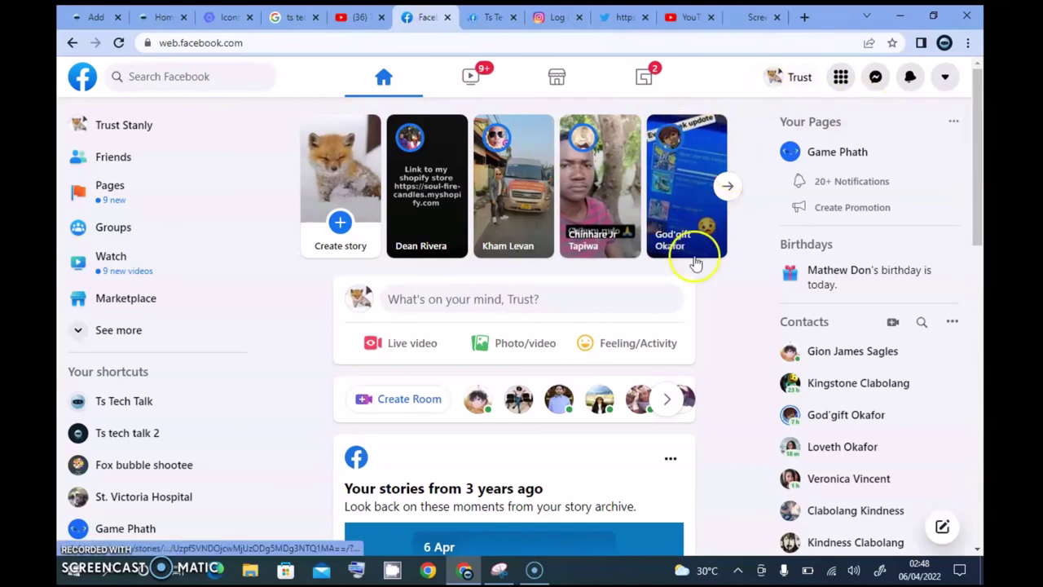
Step: Pick Ts Tech Talk from the account menu's Switch profile list
click(945, 80)
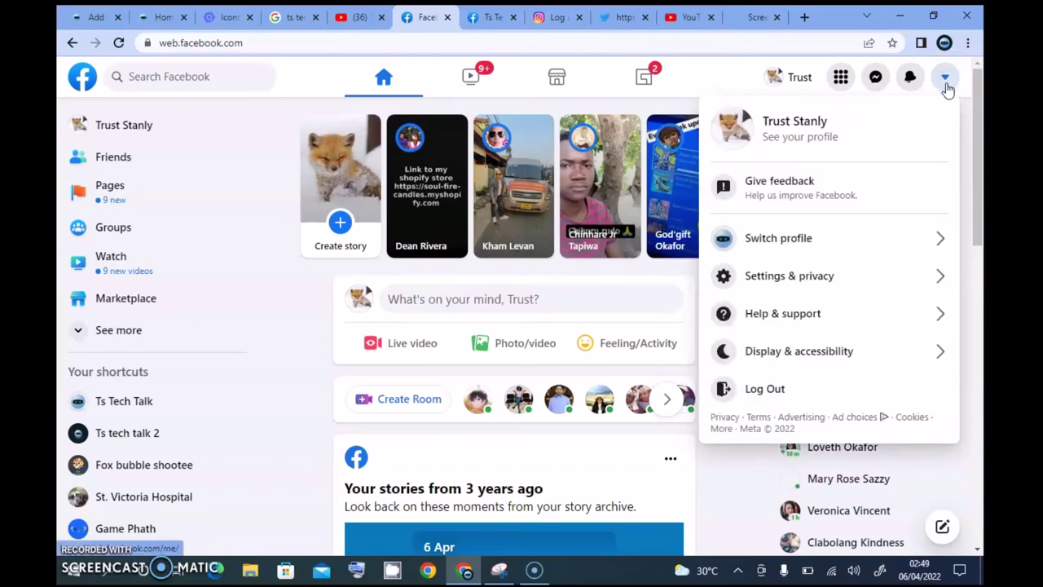
click(754, 238)
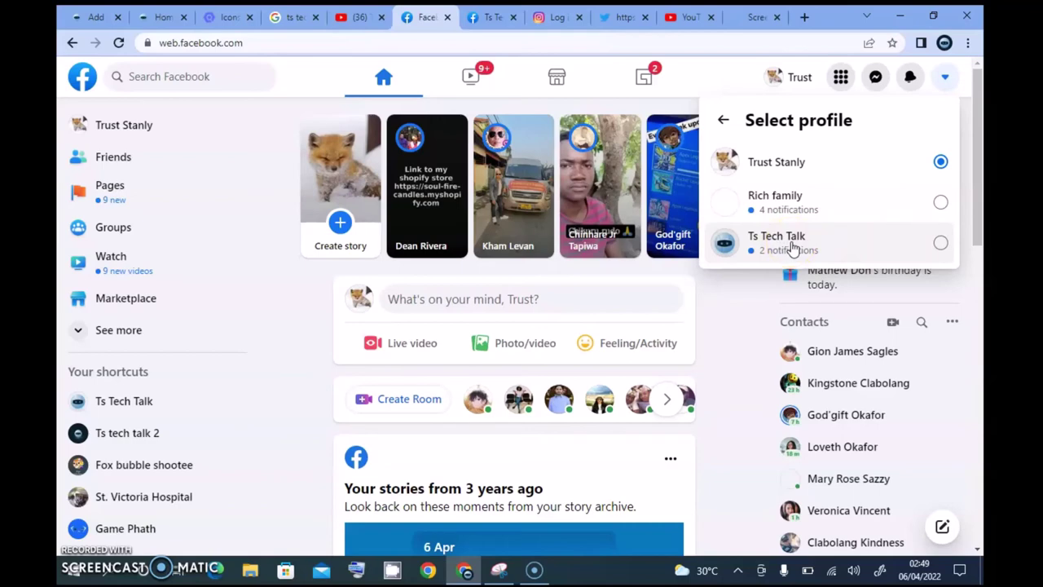
click(784, 245)
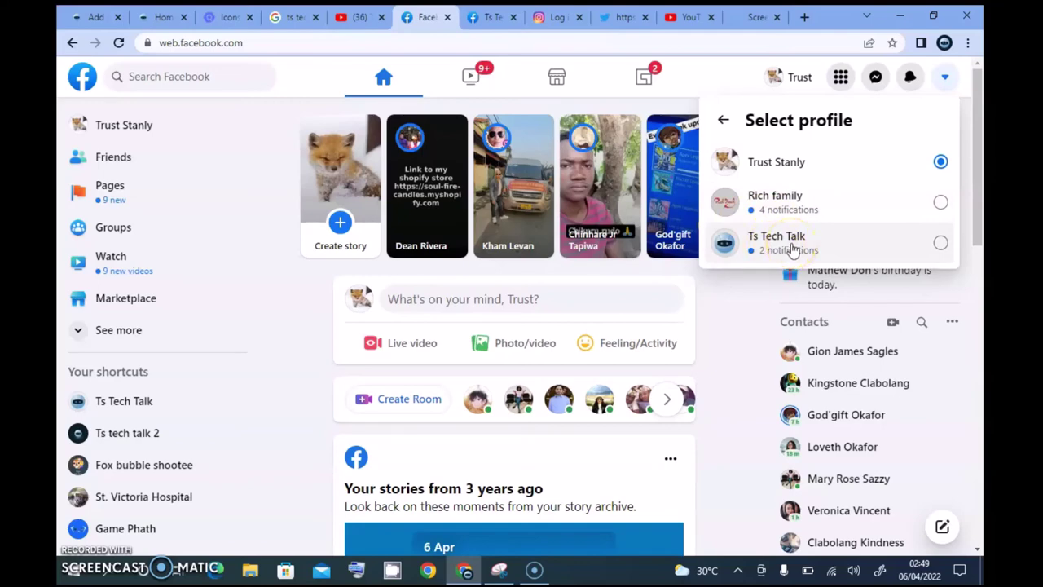
click(792, 249)
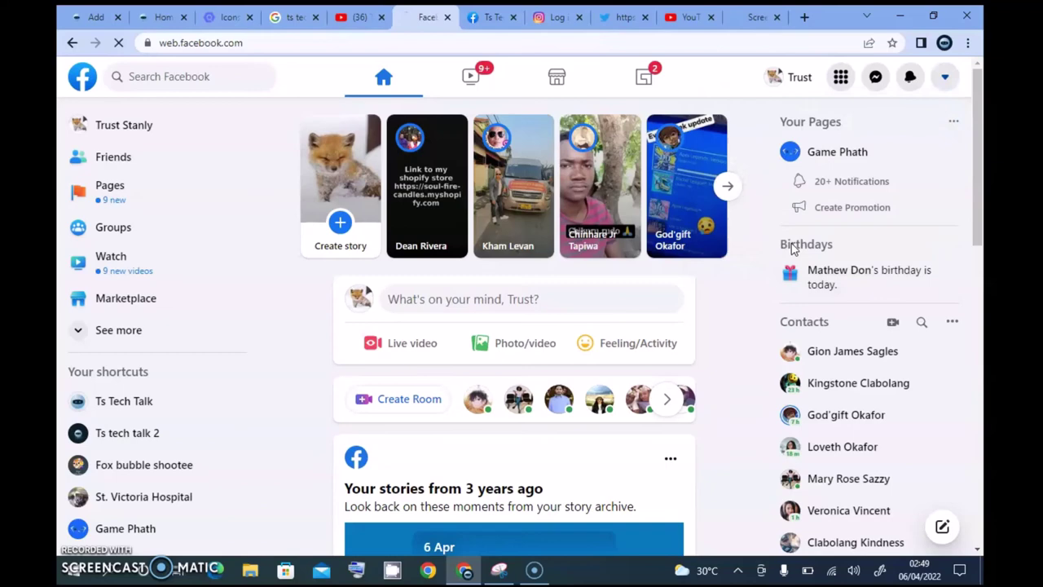